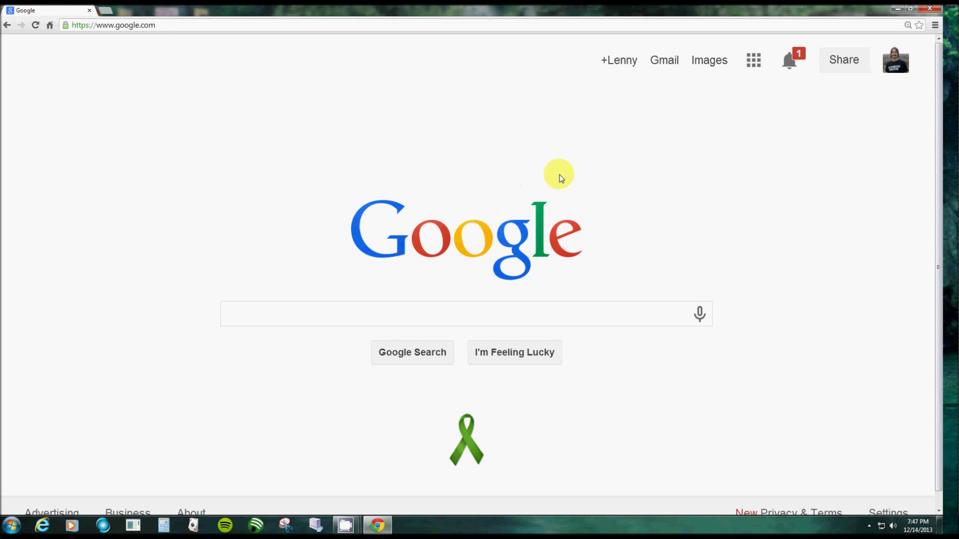
# Open the browser's settings page
pyautogui.click(935, 26)
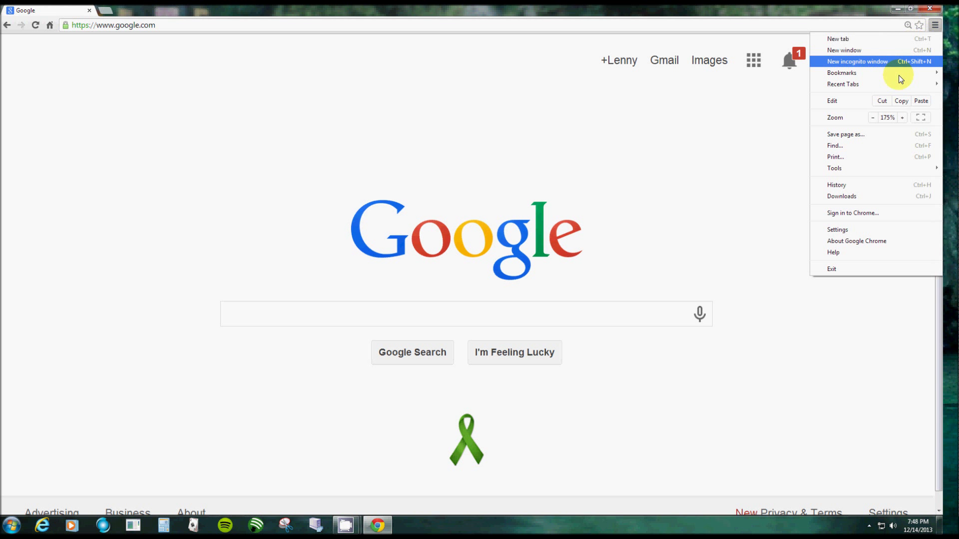
pyautogui.click(838, 230)
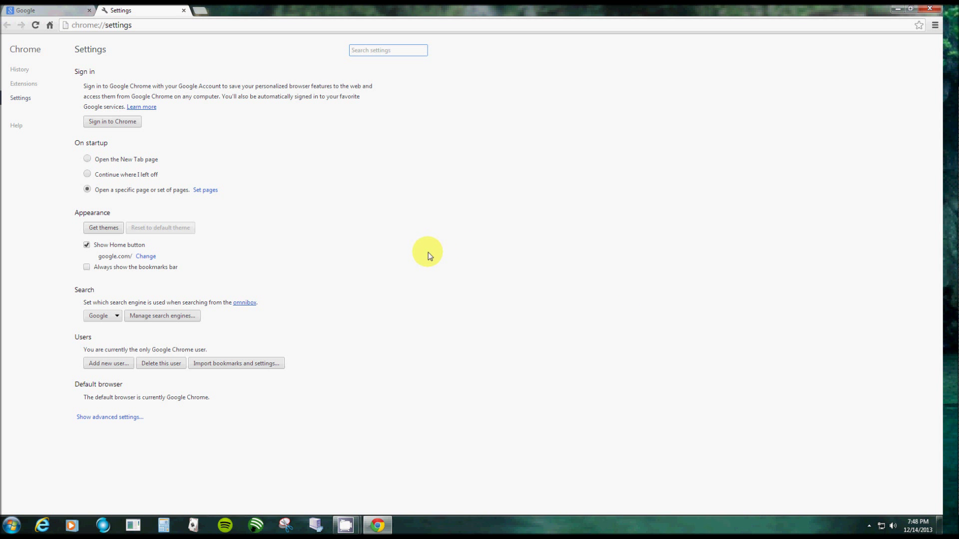
# Move the Google Chrome shortcut to an empty area of the desktop and return to the browser's settings page
pyautogui.click(377, 525)
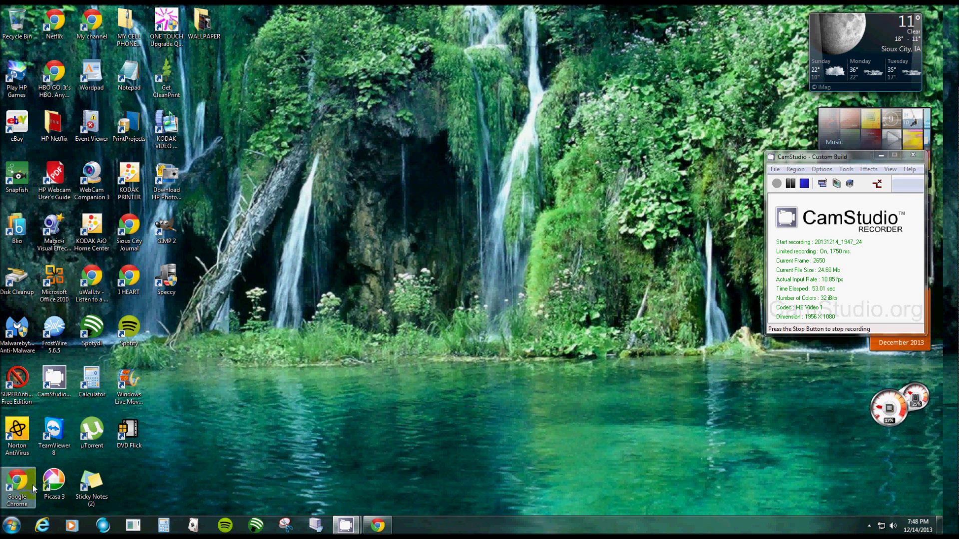
pyautogui.moveTo(27, 487); pyautogui.dragTo(237, 394)
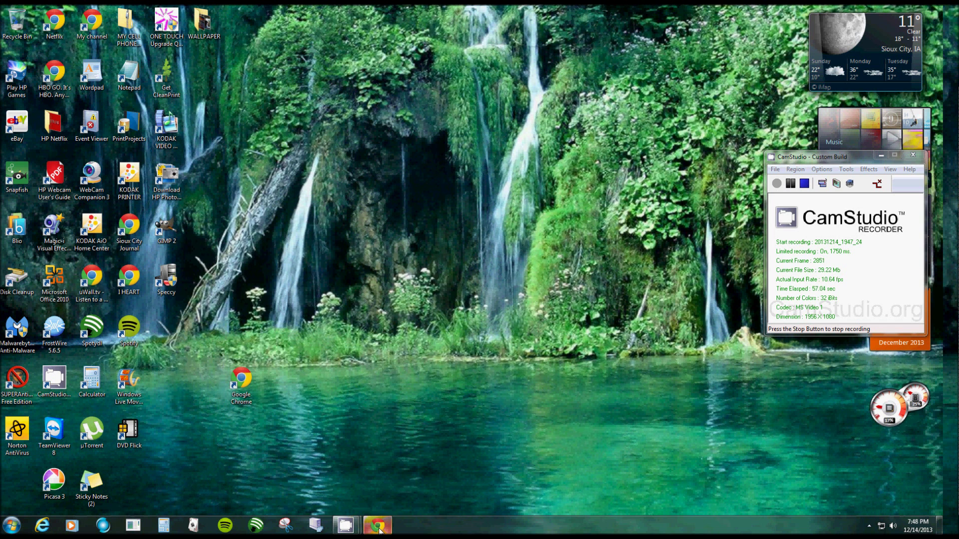
pyautogui.moveTo(378, 521)
pyautogui.click(381, 484)
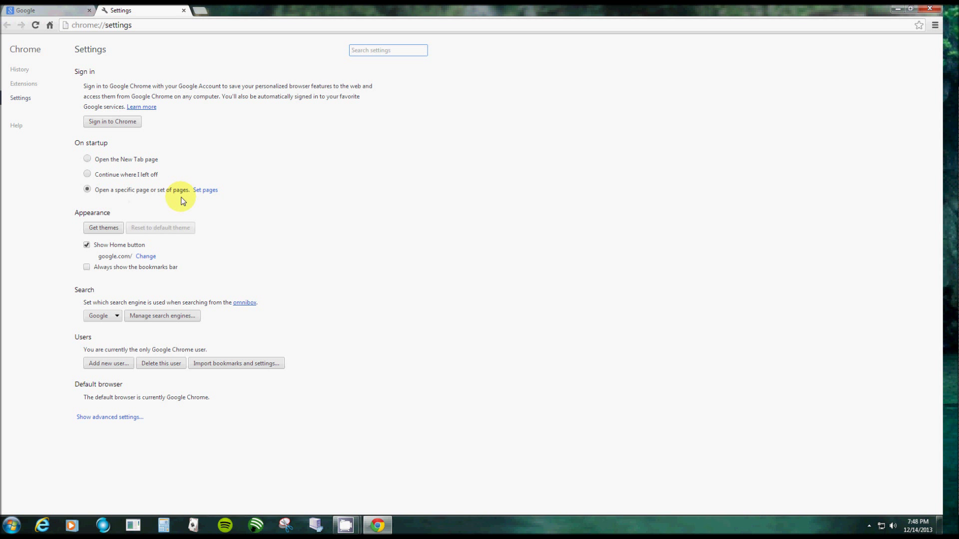
# Replace the existing Facebook entry in the startup pages with facebook.com and save the list
pyautogui.click(208, 192)
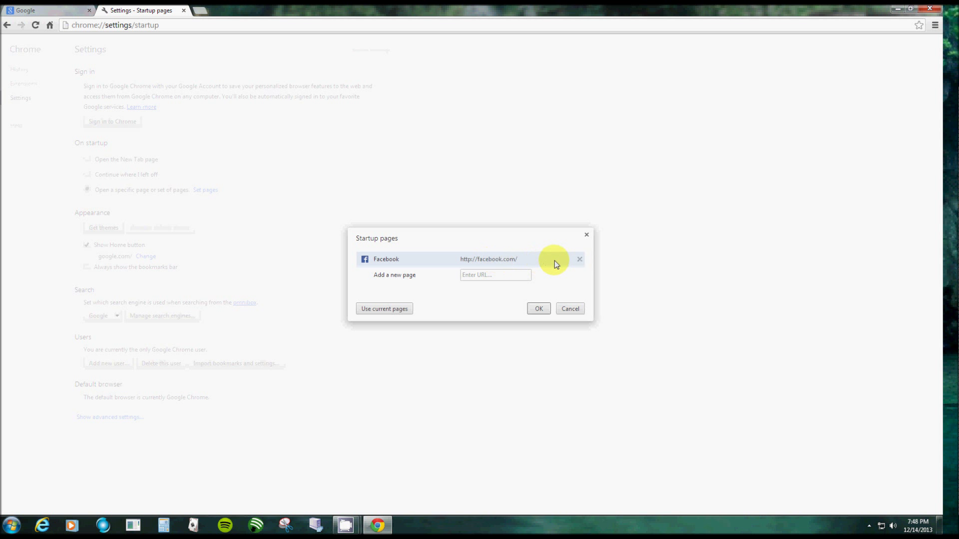
pyautogui.click(579, 259)
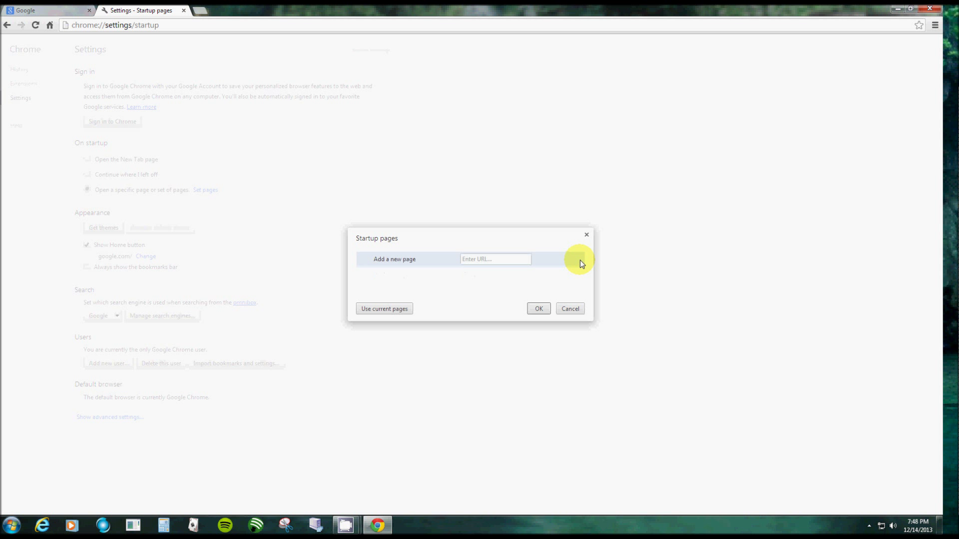
pyautogui.click(478, 259)
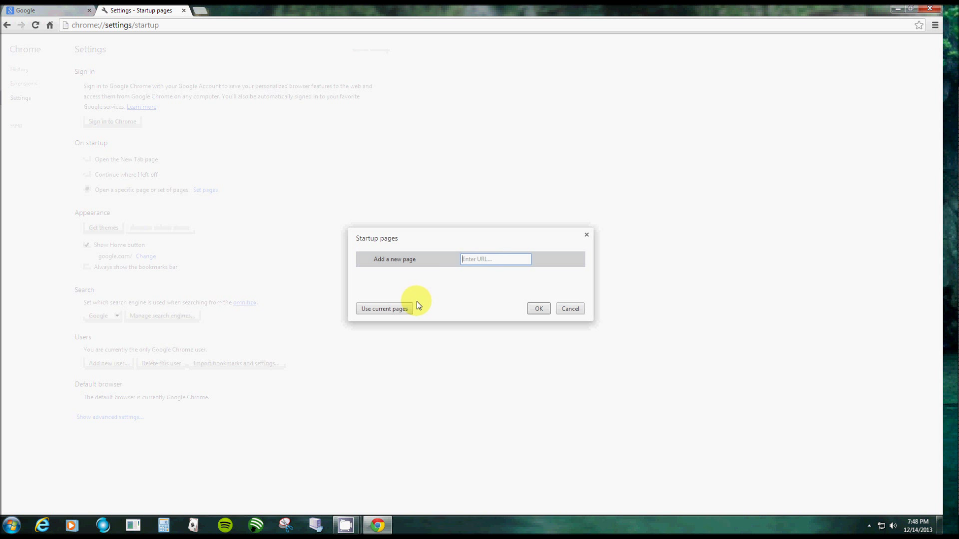
pyautogui.write('face')
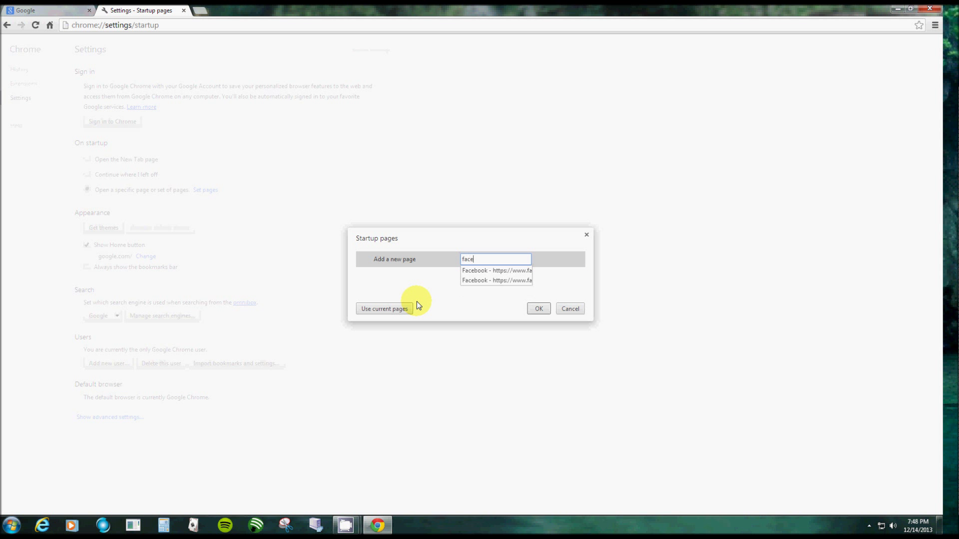
pyautogui.write('book')
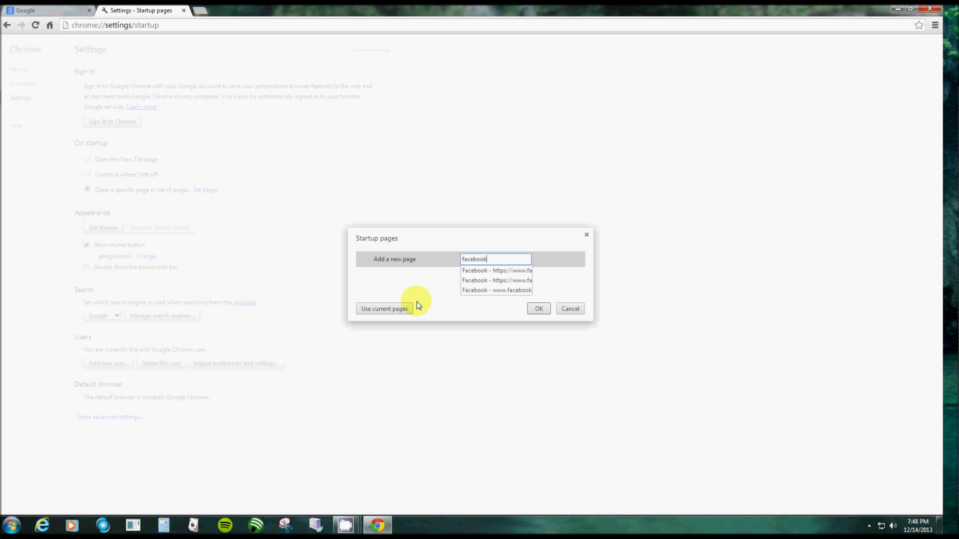
pyautogui.write('.com')
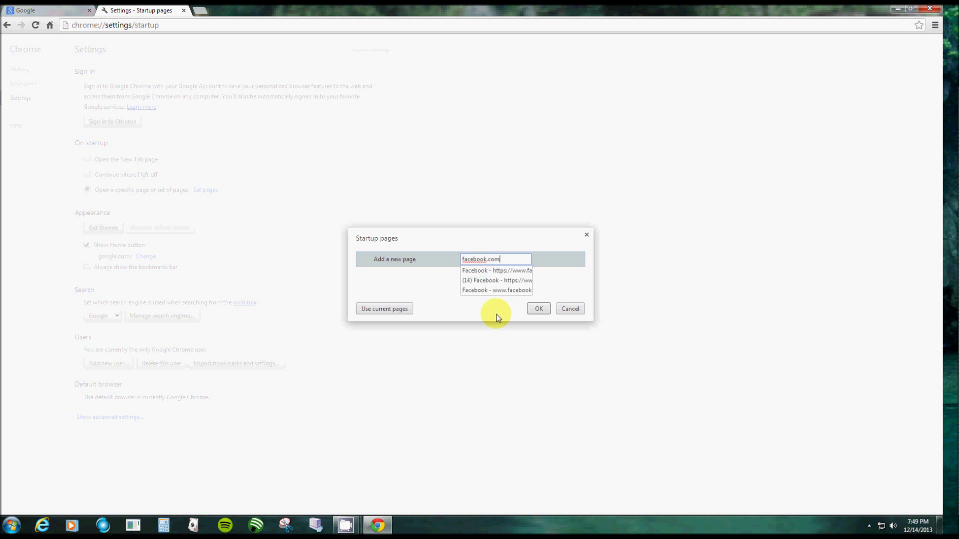
pyautogui.click(537, 310)
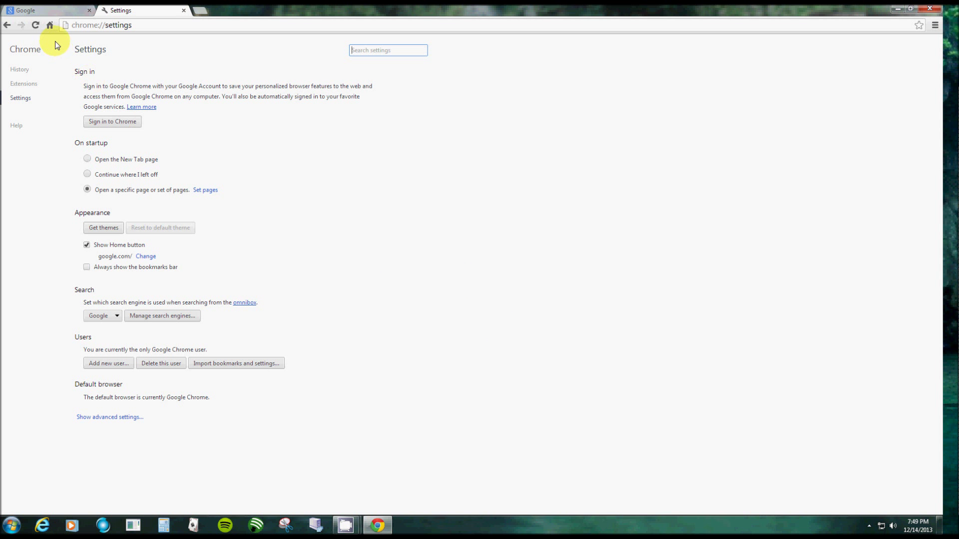
# Load the home page from the settings page to test it, and close the original Google tab
pyautogui.click(52, 12)
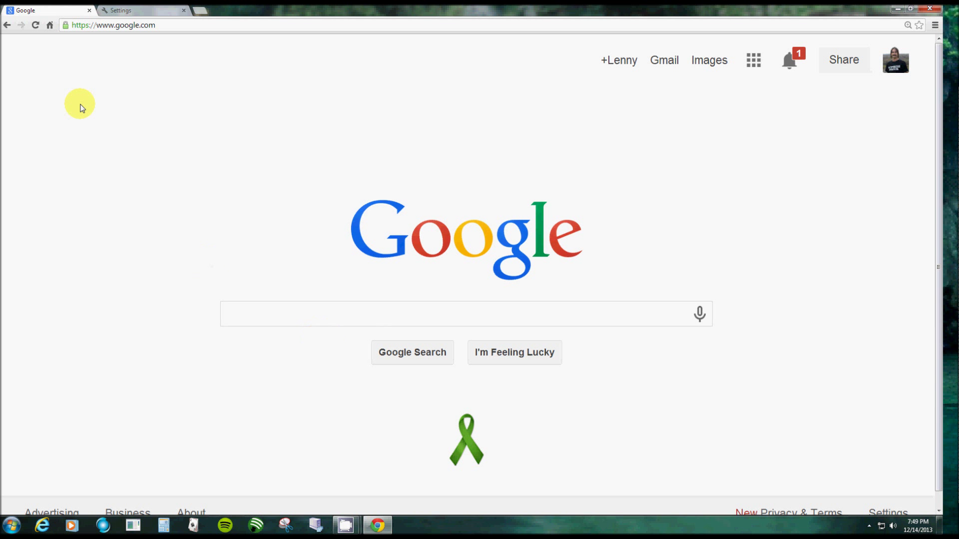
pyautogui.click(123, 11)
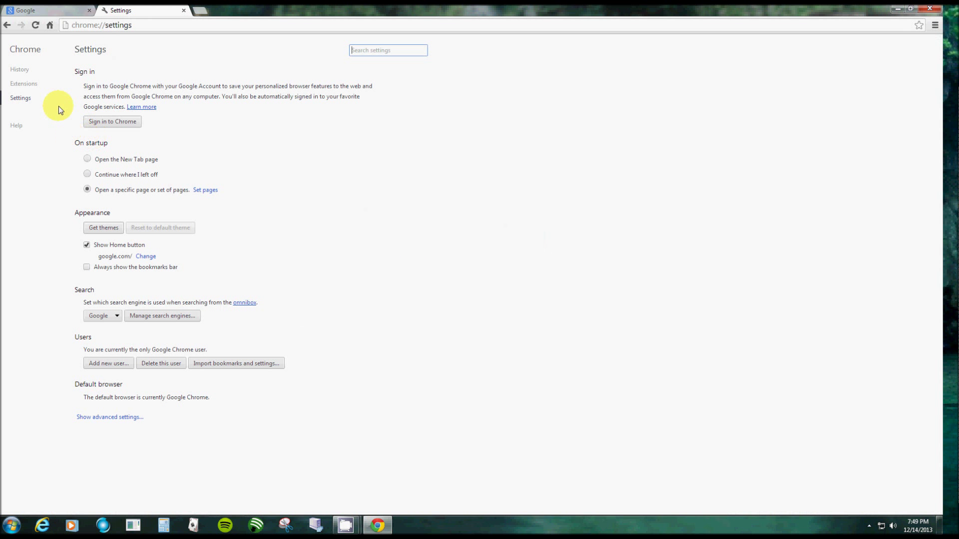
pyautogui.click(49, 25)
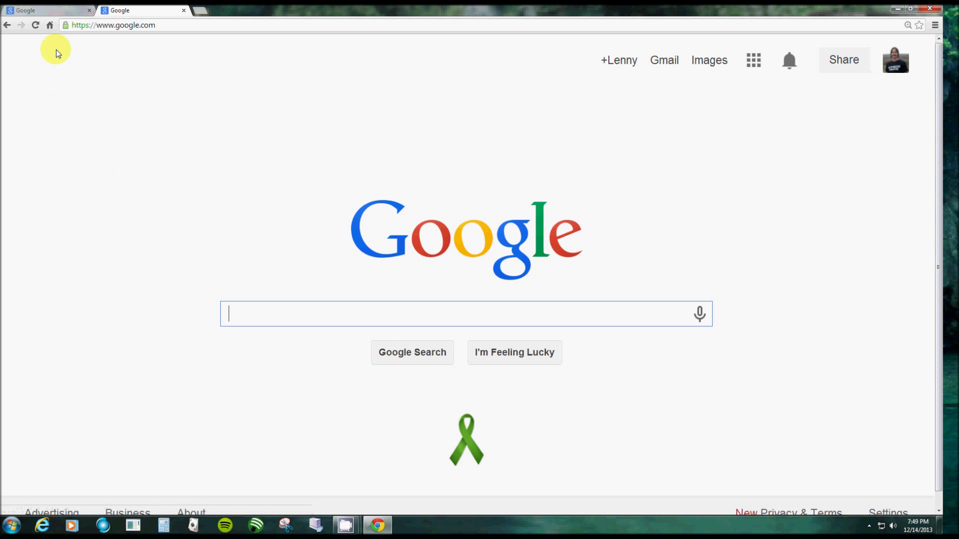
pyautogui.click(89, 11)
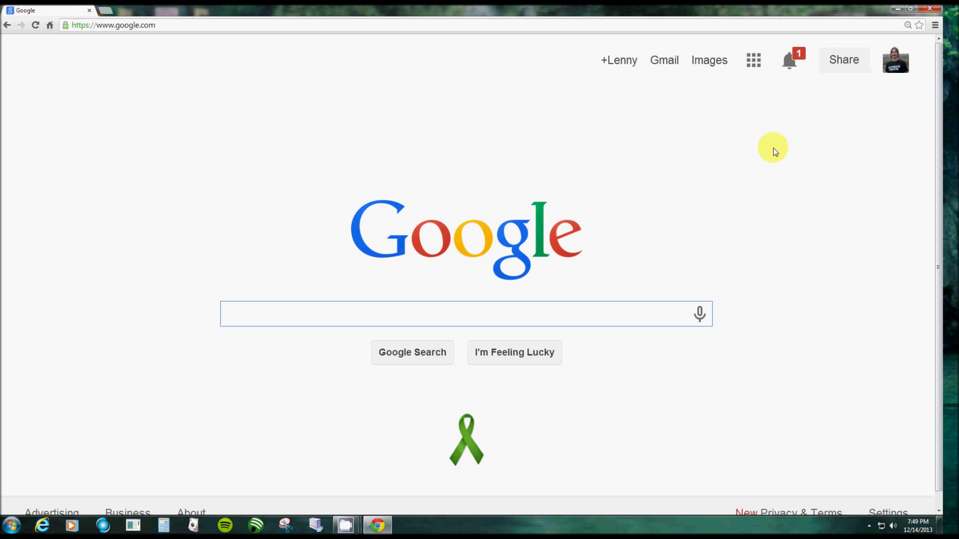
# Reopen the browser's settings page and switch the Home button display off and on again
pyautogui.click(935, 25)
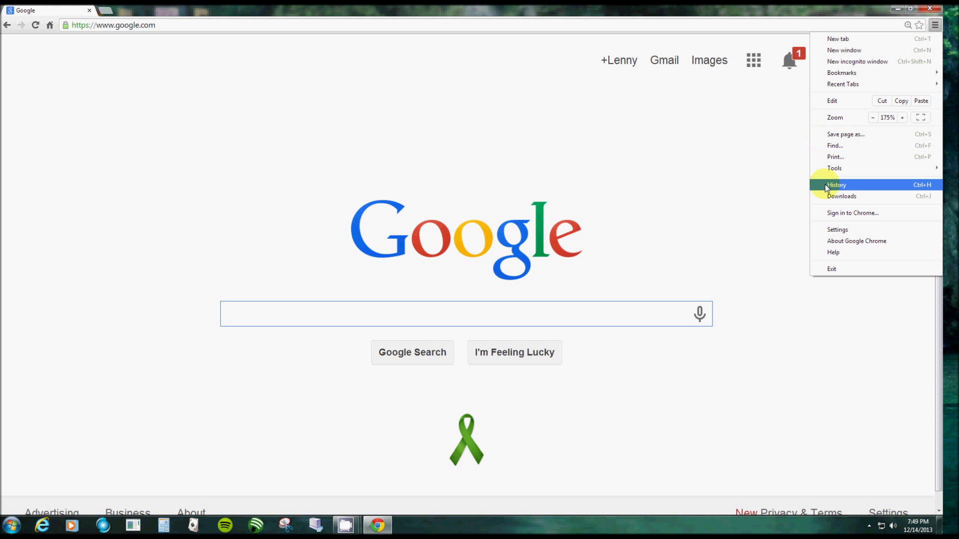
pyautogui.click(837, 230)
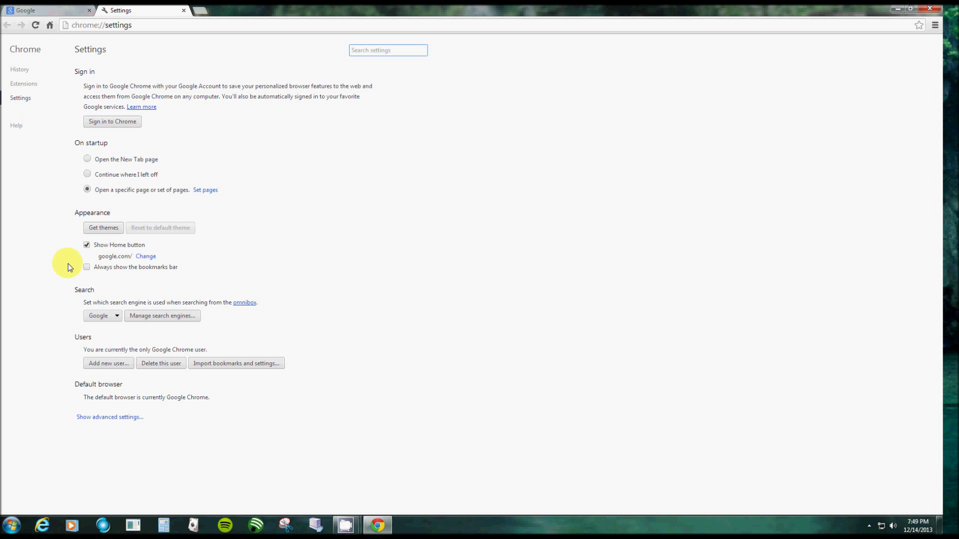
pyautogui.click(87, 245)
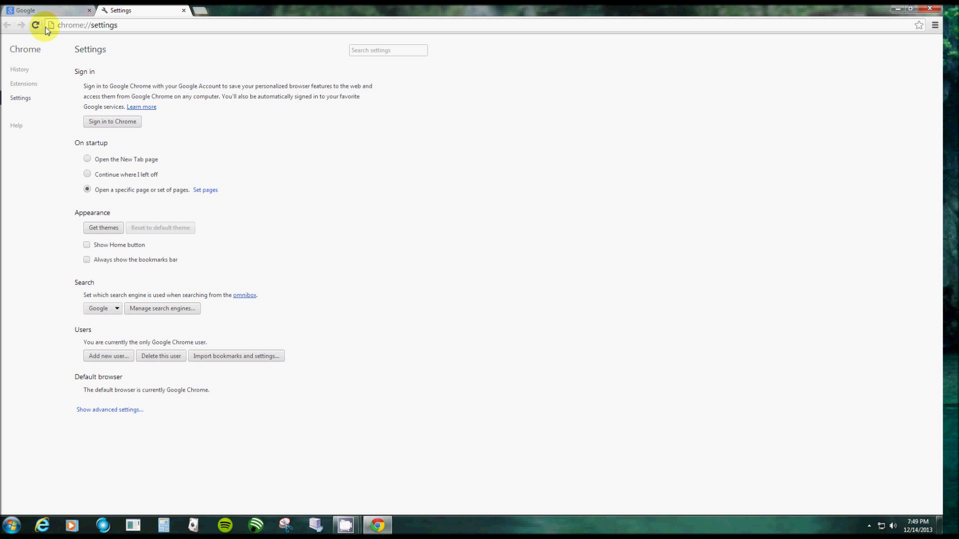
pyautogui.click(86, 246)
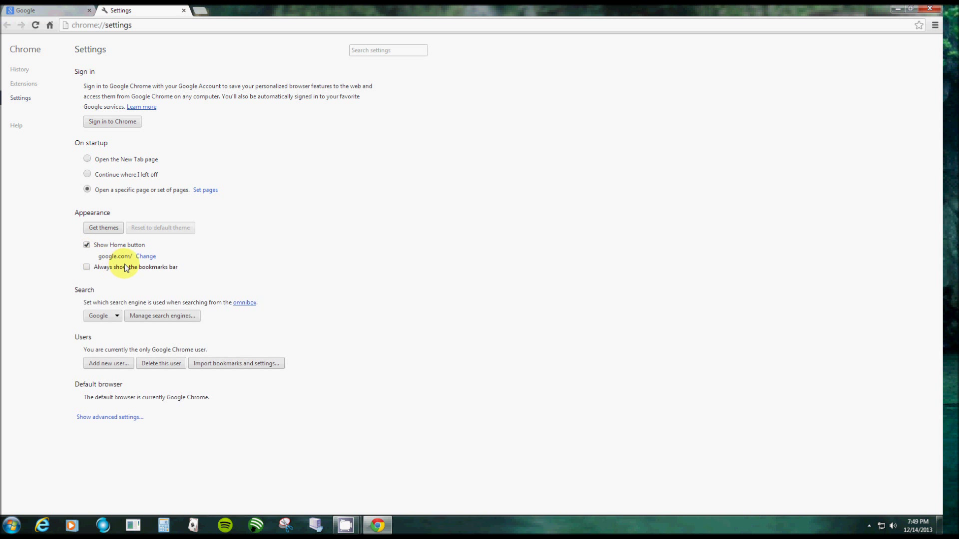
# Replace the home page address with google.com and save it
pyautogui.click(145, 257)
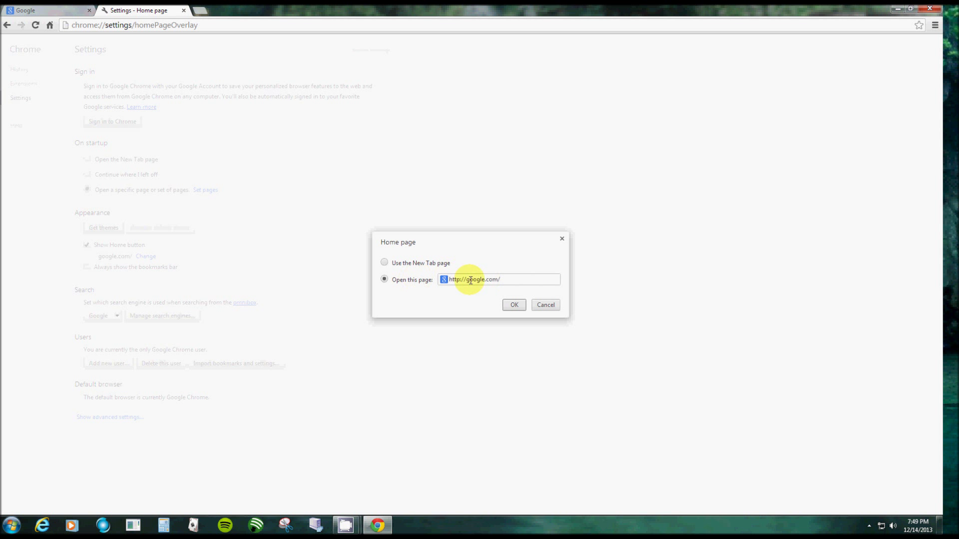
pyautogui.moveTo(546, 278); pyautogui.dragTo(333, 280)
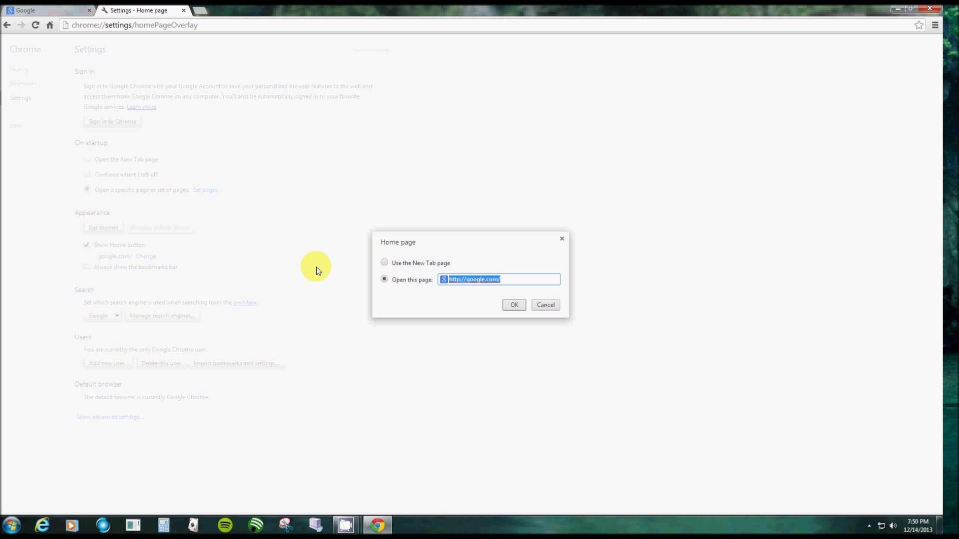
pyautogui.press('BackSpace')
pyautogui.write('google')
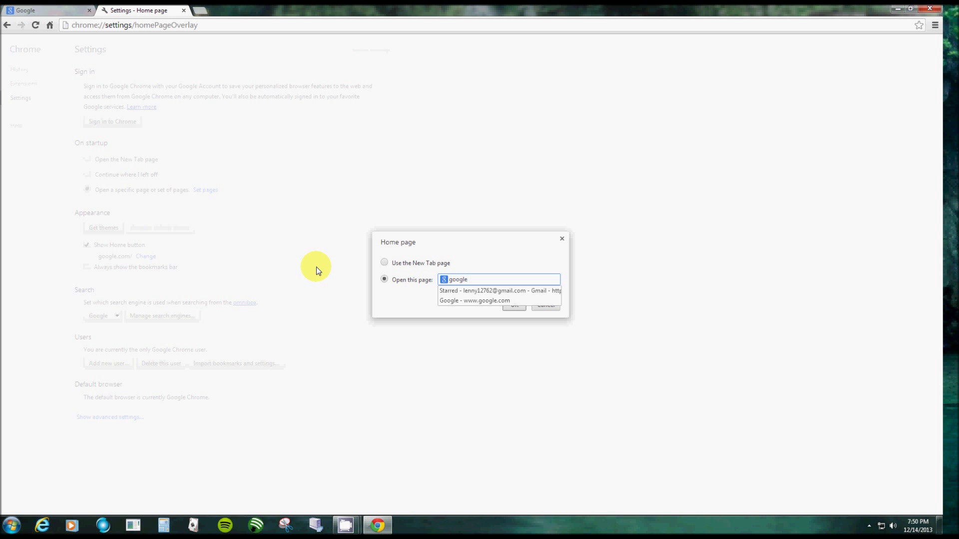
pyautogui.write('.com')
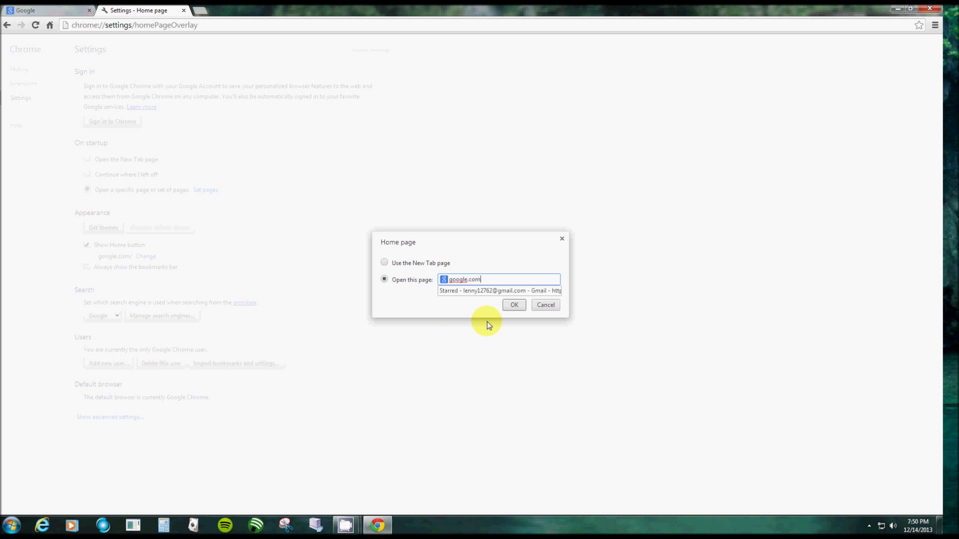
pyautogui.click(516, 308)
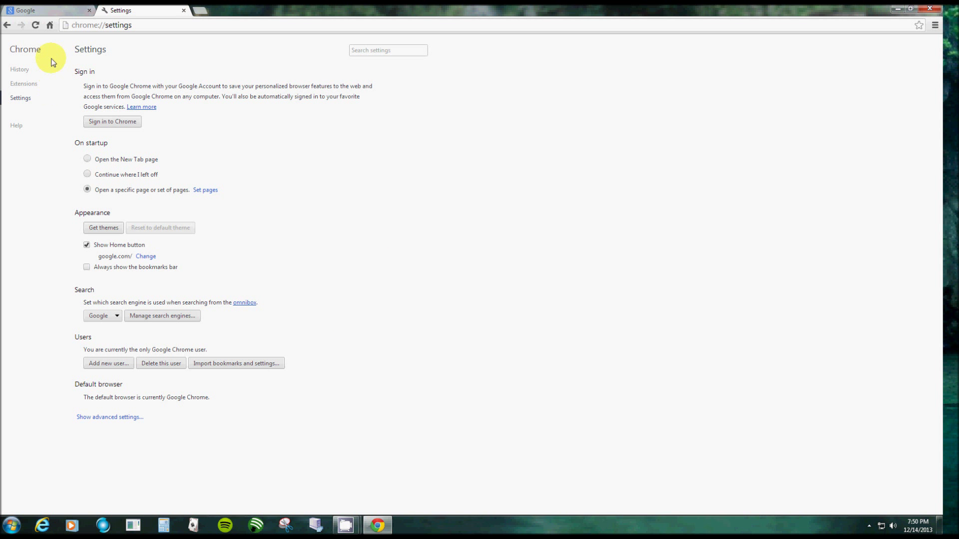
# Load the home page to test it, and restart the browser to check the startup page
pyautogui.click(50, 25)
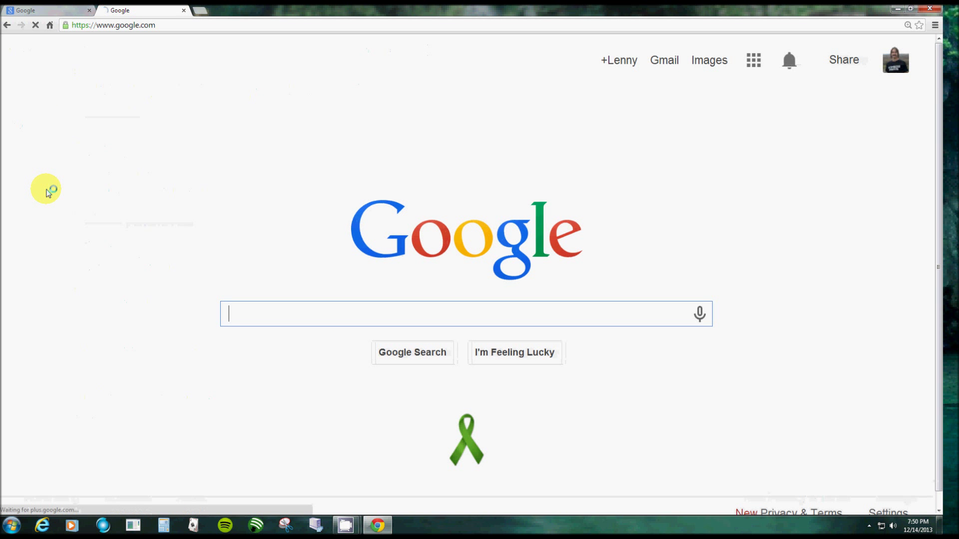
pyautogui.click(926, 11)
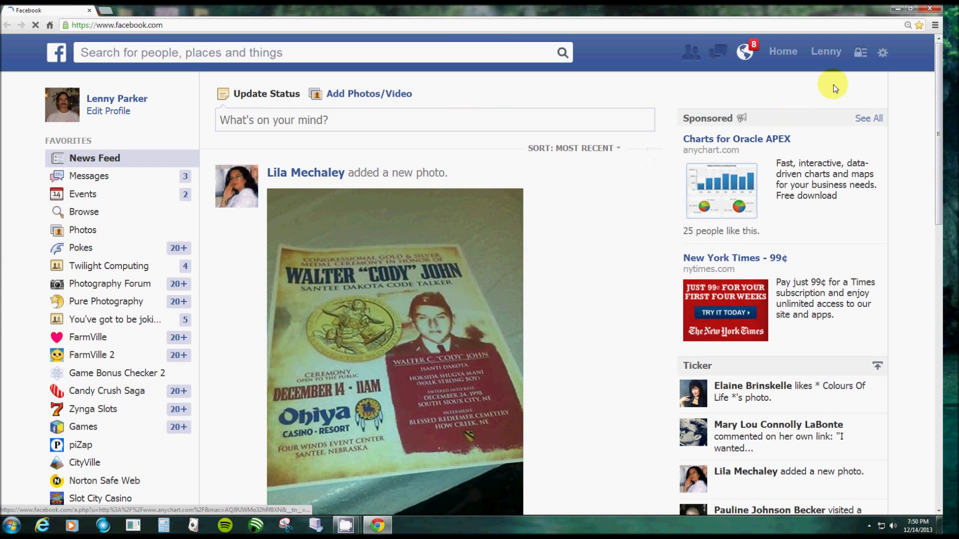
# Open the search engine management list from the browser's settings
pyautogui.click(935, 25)
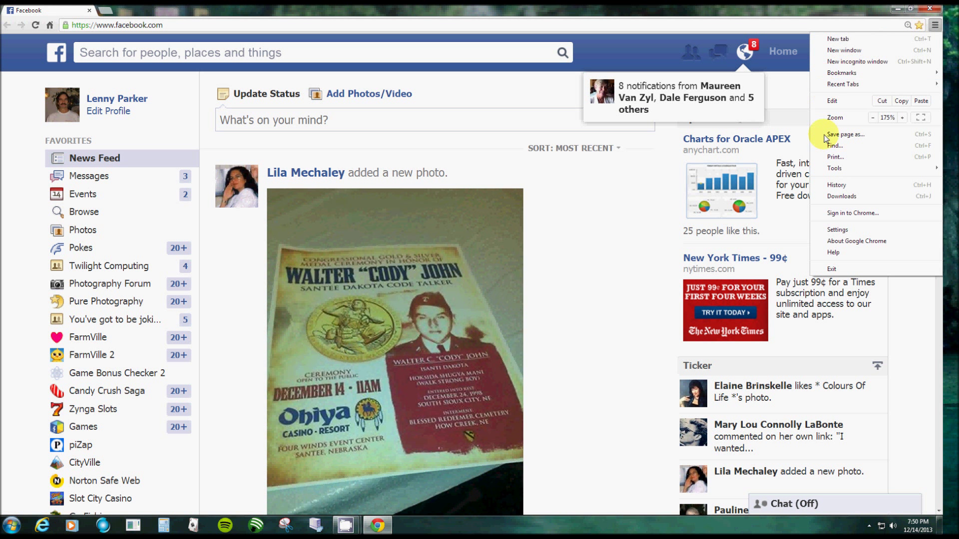
pyautogui.click(837, 230)
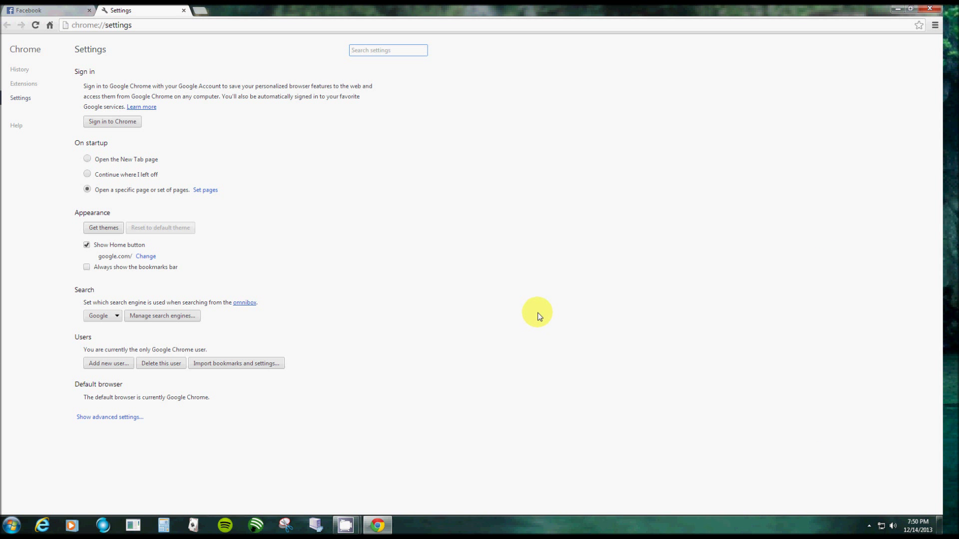
pyautogui.click(168, 318)
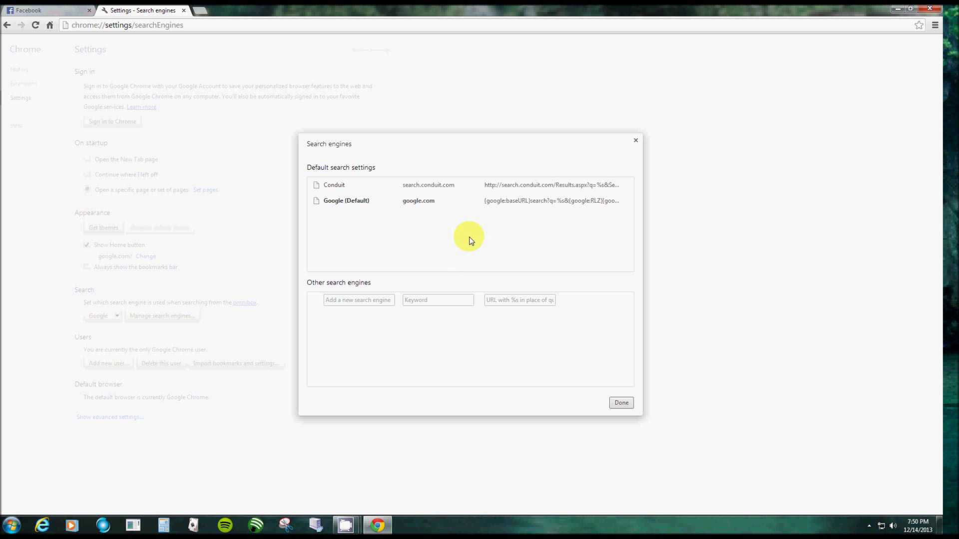
# Make Conduit the default search engine, and set Google as the default again
pyautogui.moveTo(534, 191)
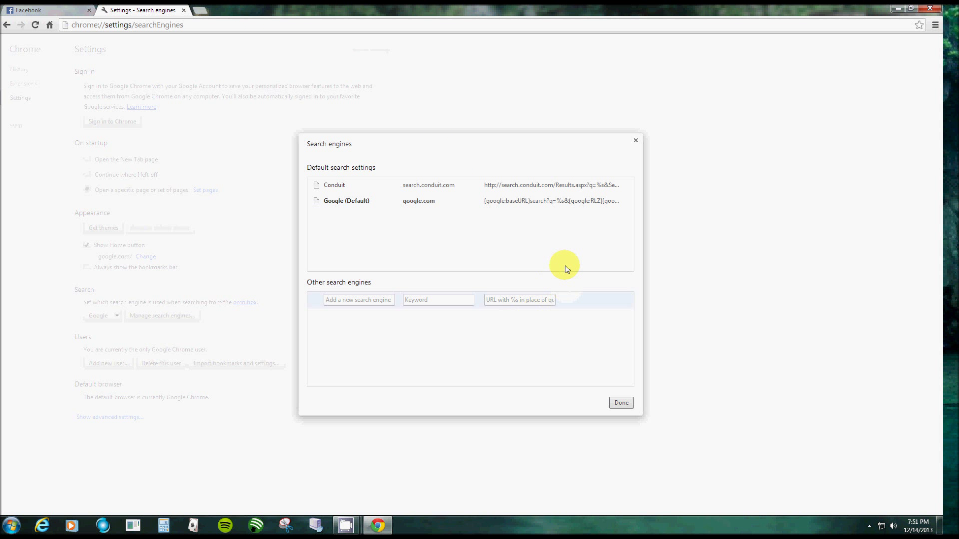
pyautogui.click(332, 200)
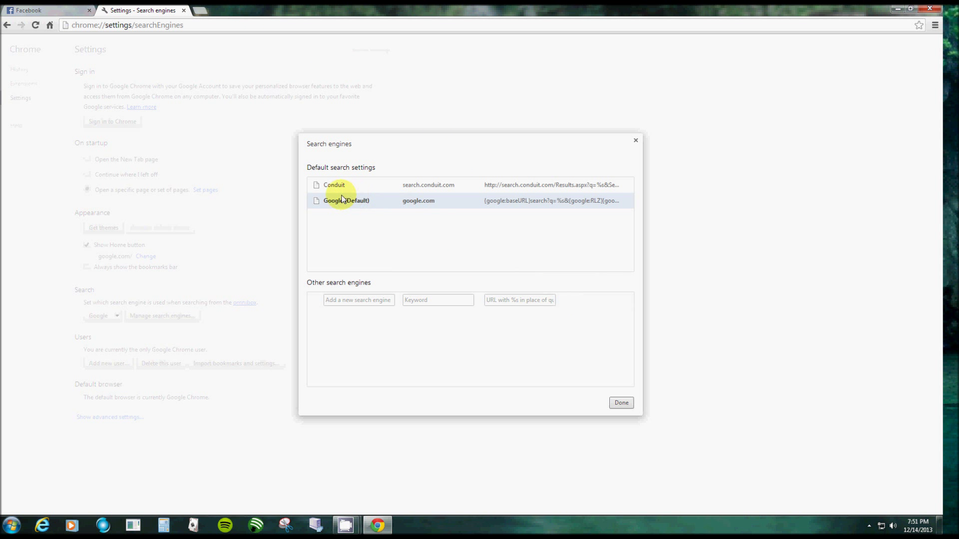
pyautogui.click(559, 186)
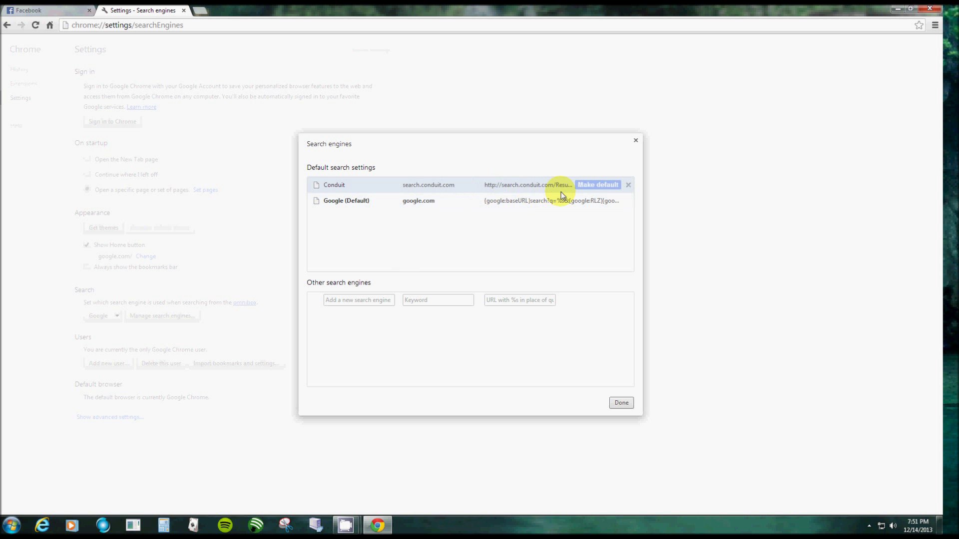
pyautogui.click(591, 184)
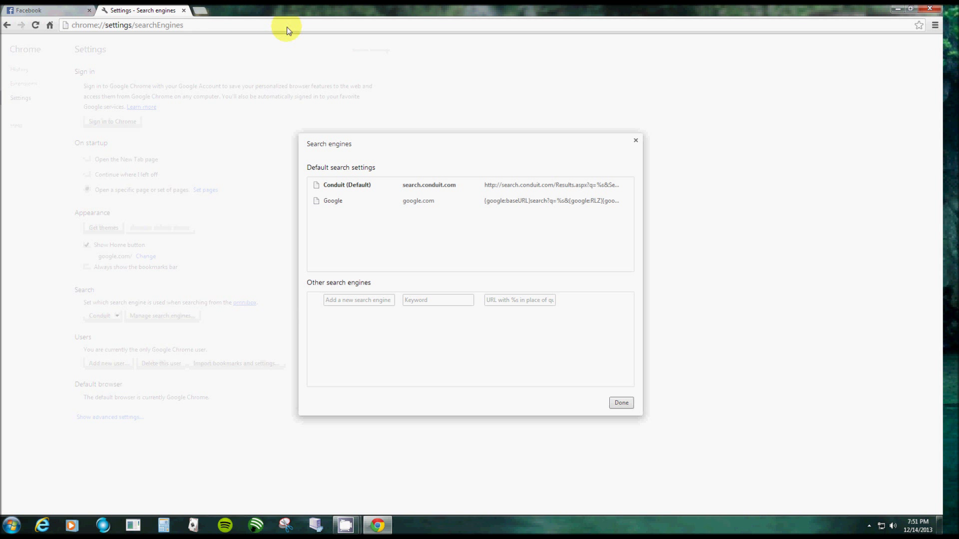
pyautogui.moveTo(553, 200)
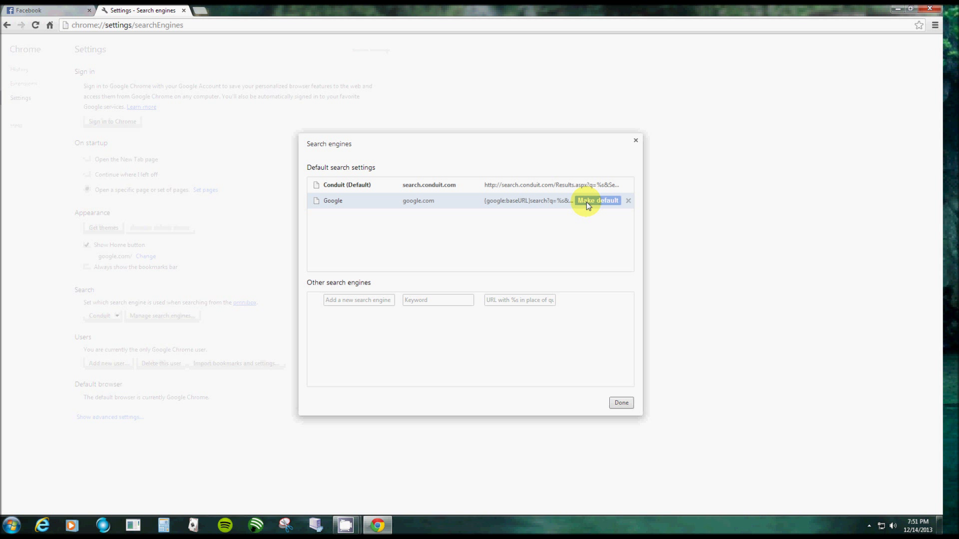
pyautogui.click(586, 202)
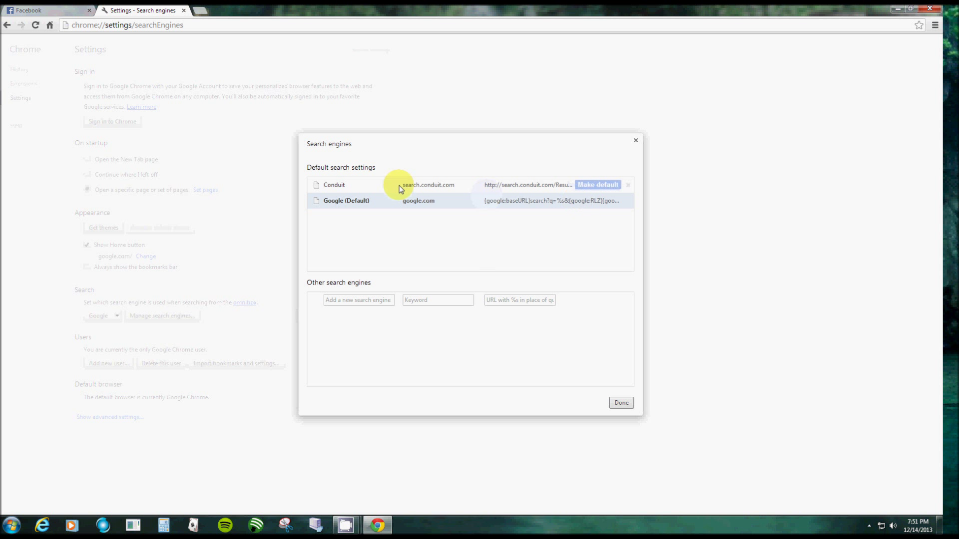
# Remove Conduit from the default search settings and finish managing the search engines
pyautogui.moveTo(623, 187)
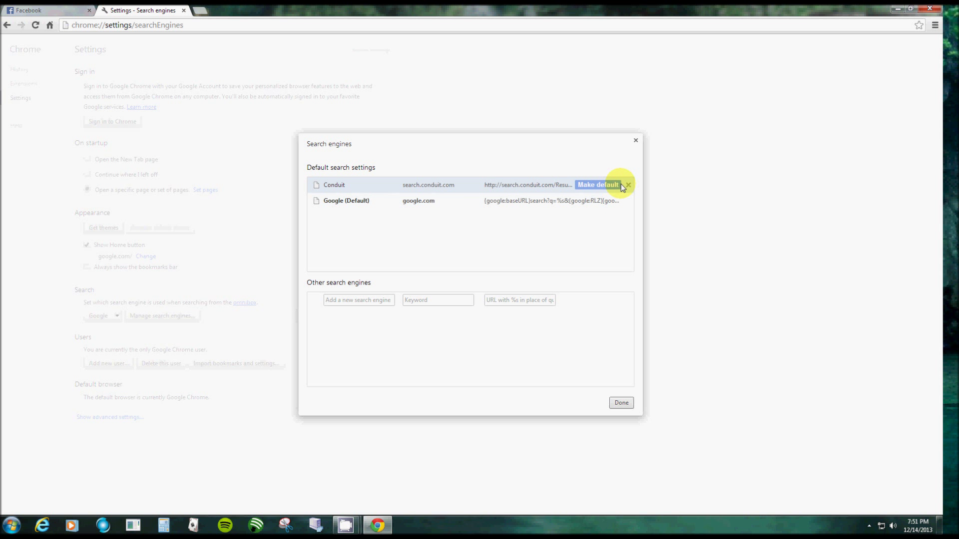
pyautogui.click(627, 186)
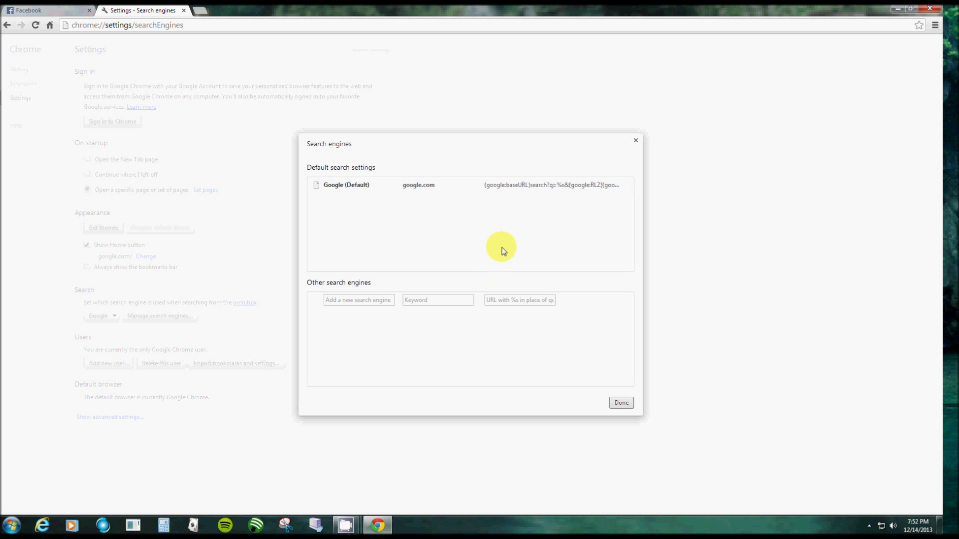
pyautogui.click(621, 403)
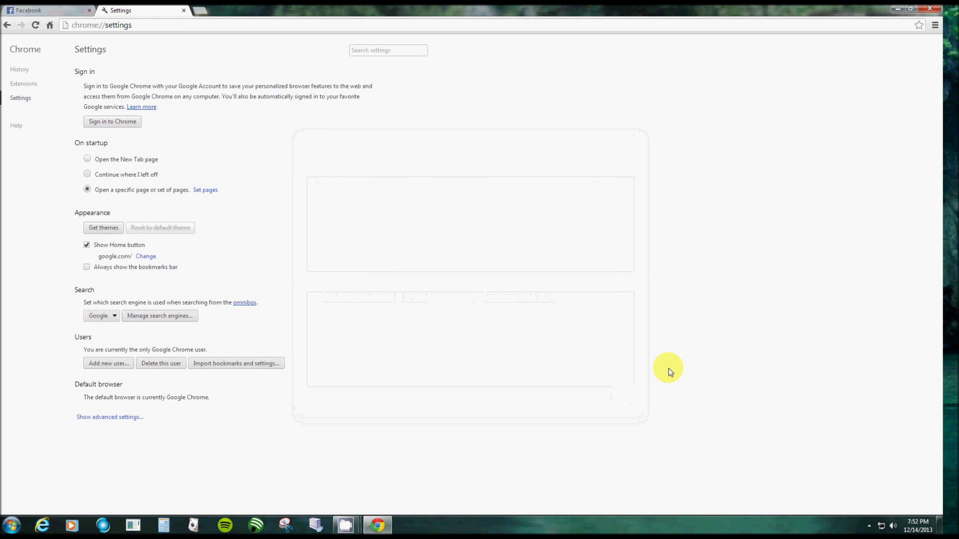